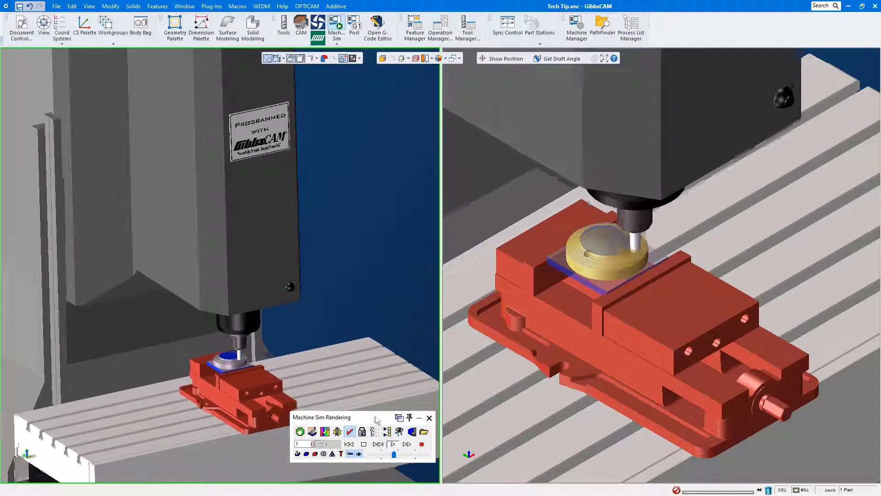
Step: Open the SolidWorks part file Tech Tip 1 from the Tech Tip folder
left_click(57, 6)
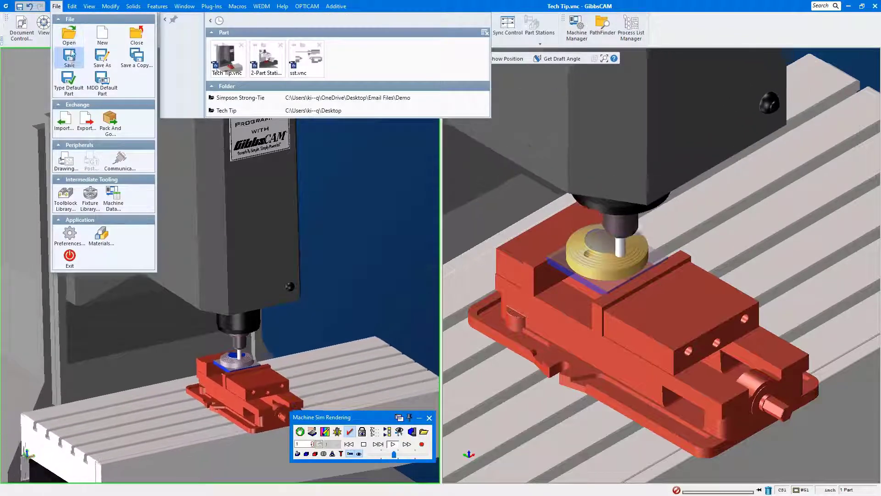
left_click(69, 35)
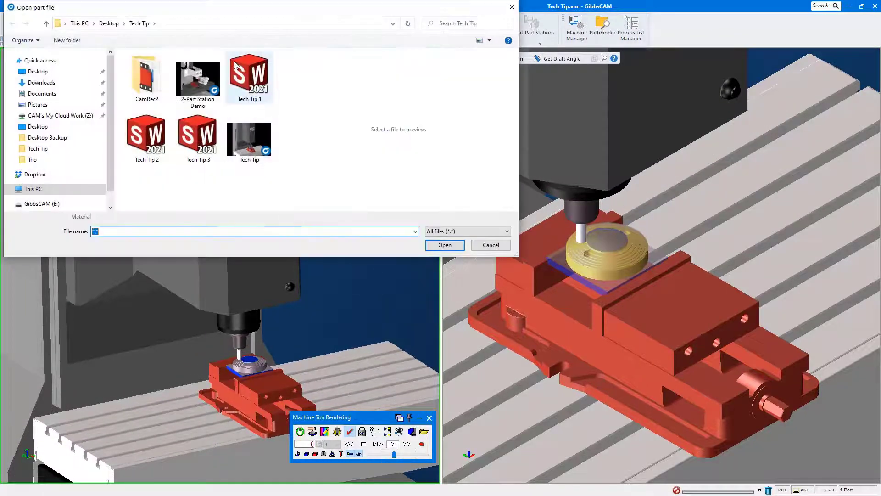
left_click(248, 76)
left_click(448, 250)
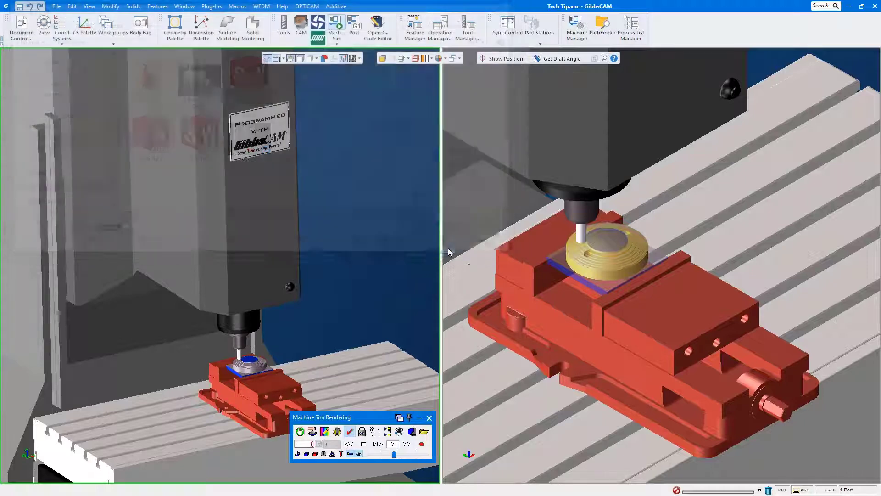
left_click(445, 262)
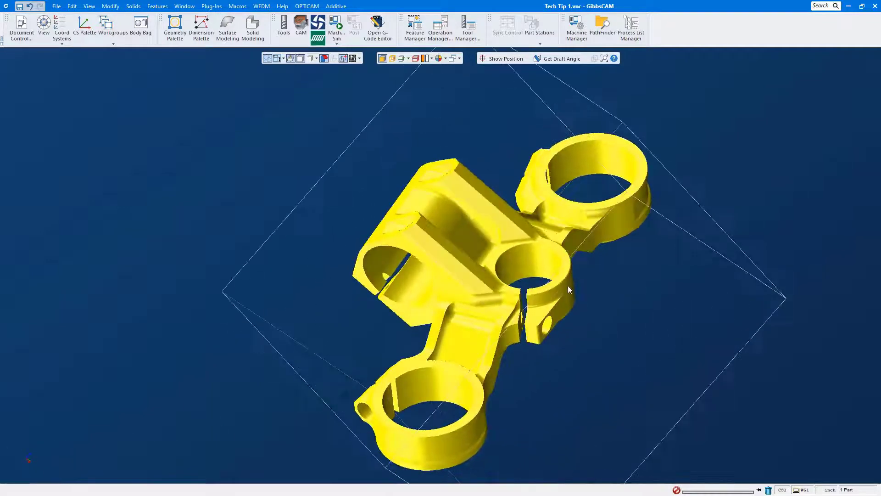
Step: Align the top face of the part's middle ring to the current coordinate system with Align Face to CS
left_click(565, 275)
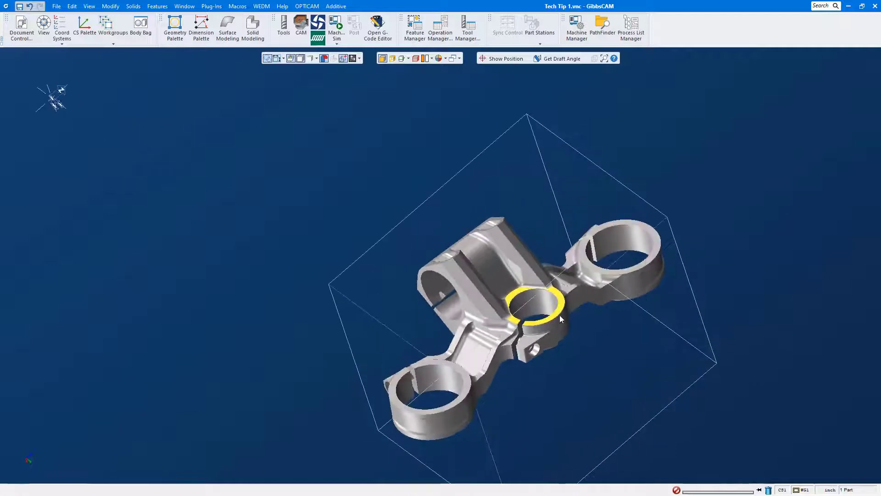
right_click(559, 310)
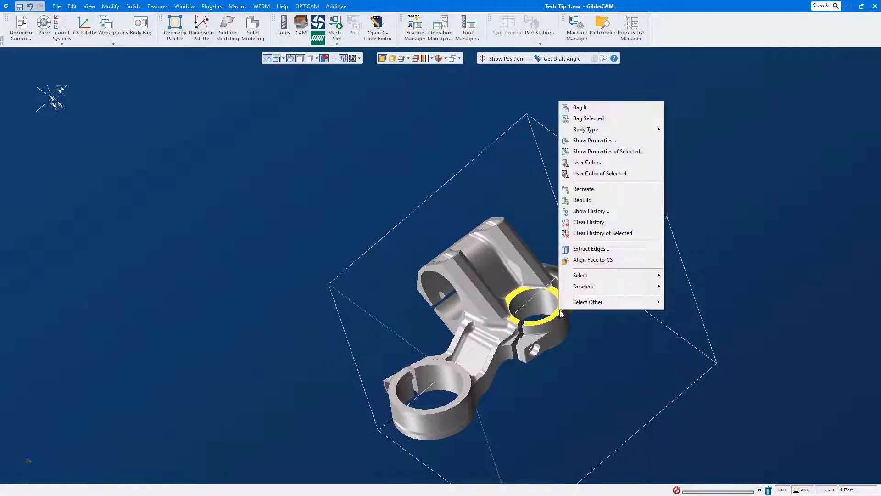
left_click(589, 264)
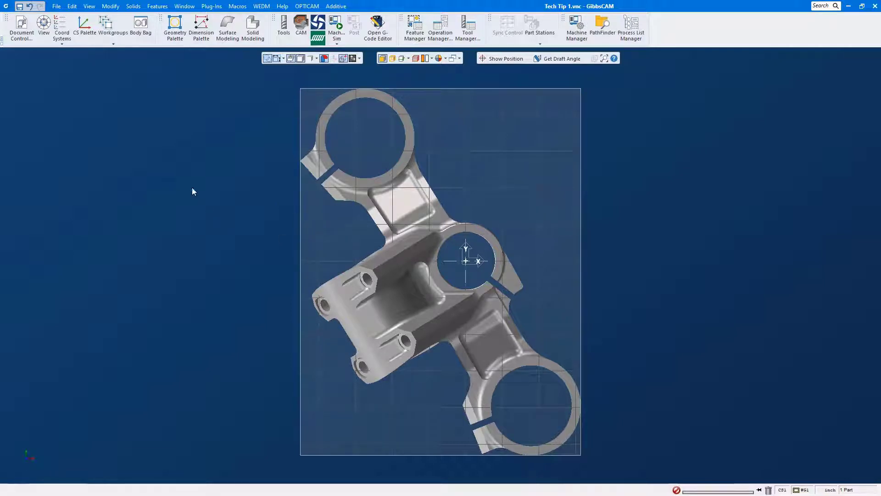
Step: Show the coordinate system list and CS Palette, and create a new coordinate system
left_click(64, 29)
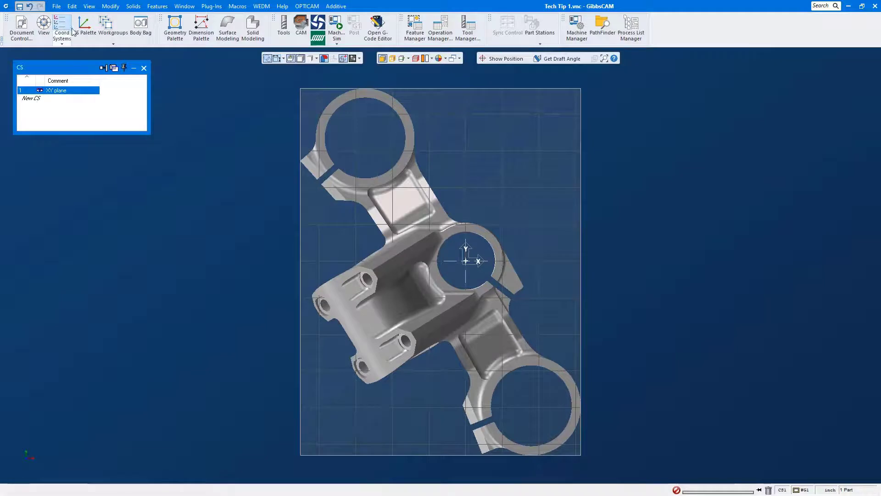
left_click(84, 25)
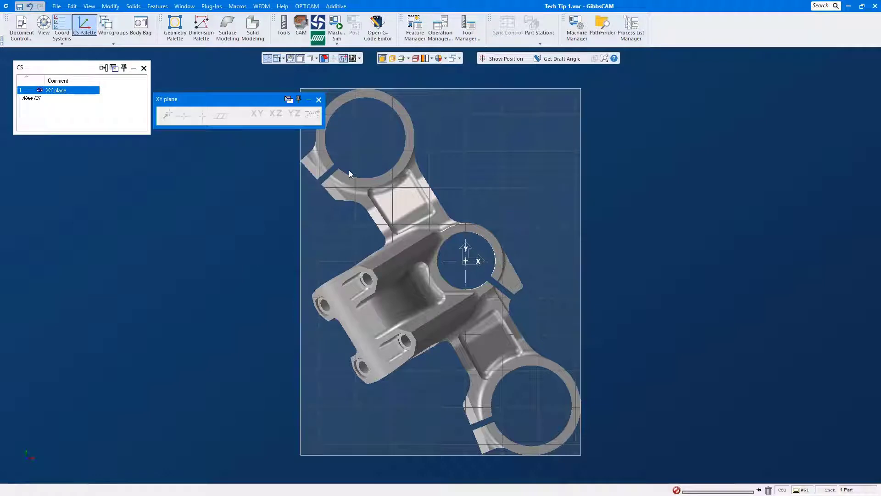
left_click(32, 98)
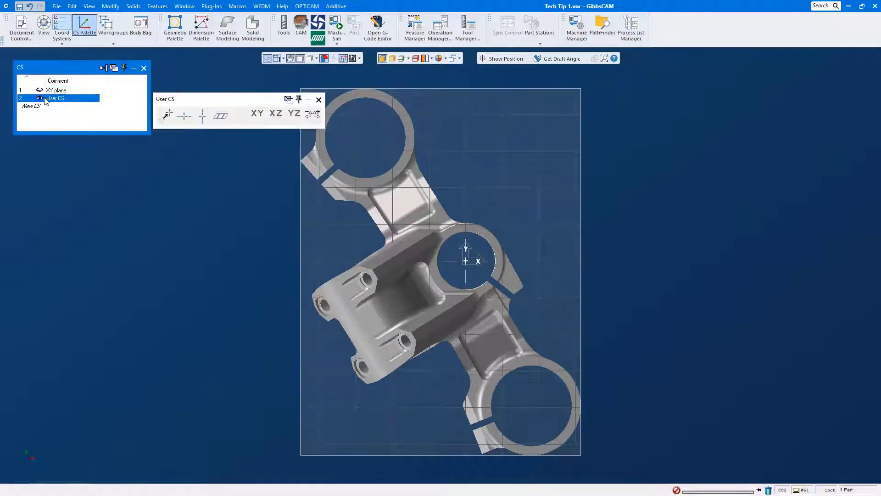
Step: Display the part's edges and align the new coordinate system's H axis with the straight outer edge of the arm beside the middle ring
middle_click_drag(527, 194, 534, 302)
scroll(533, 301, "up", 5)
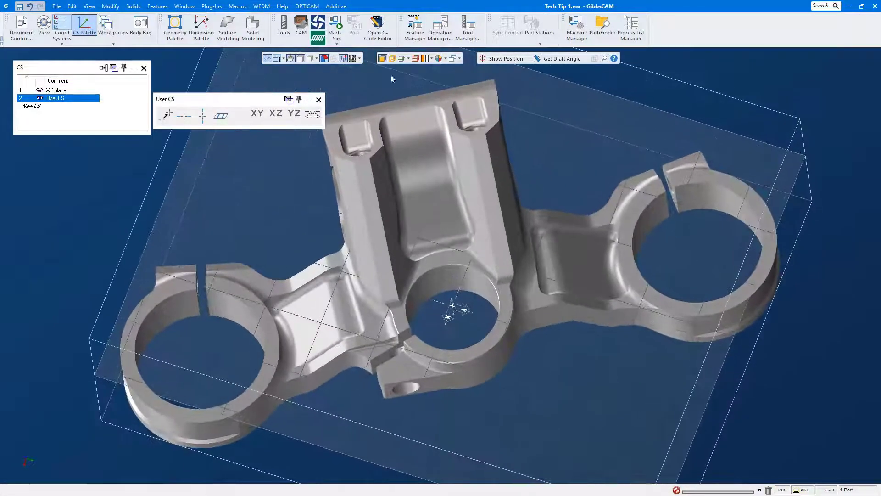
left_click(393, 59)
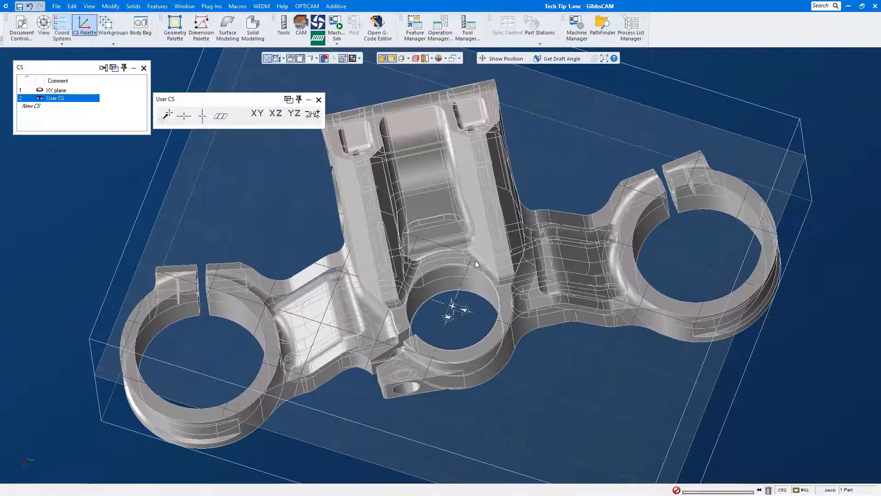
scroll(546, 323, "up", 6)
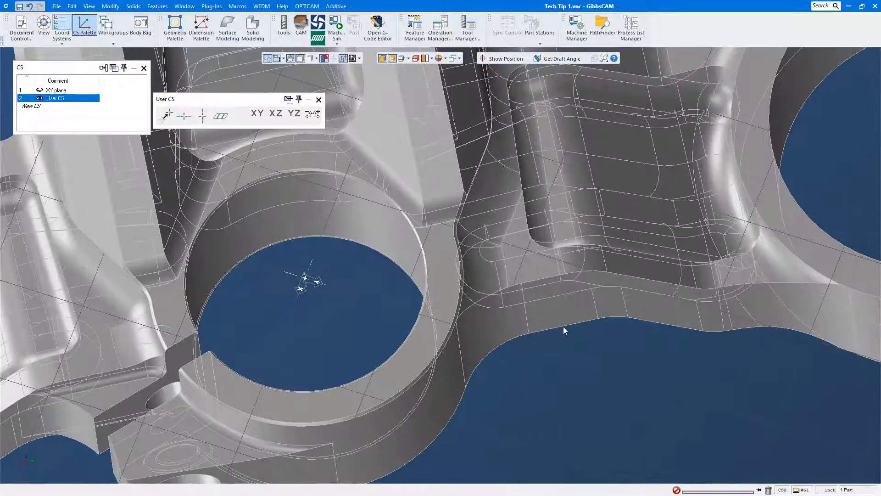
scroll(563, 326, "down", 6)
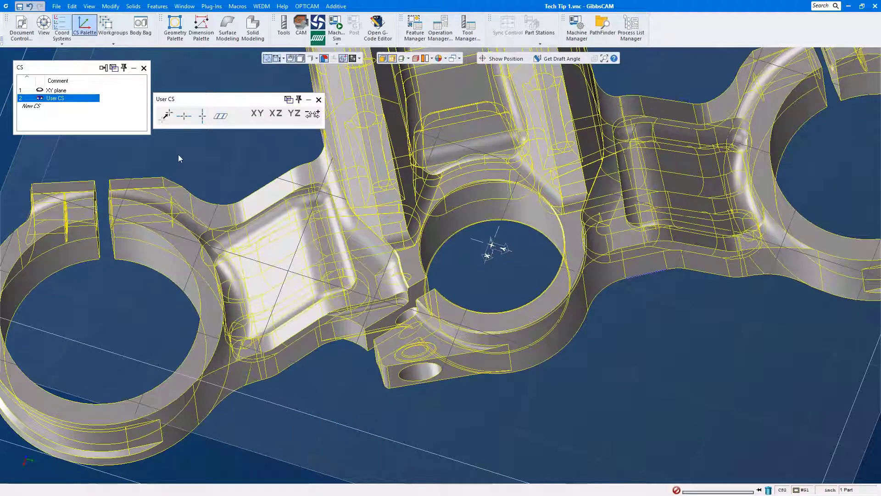
left_click(185, 118)
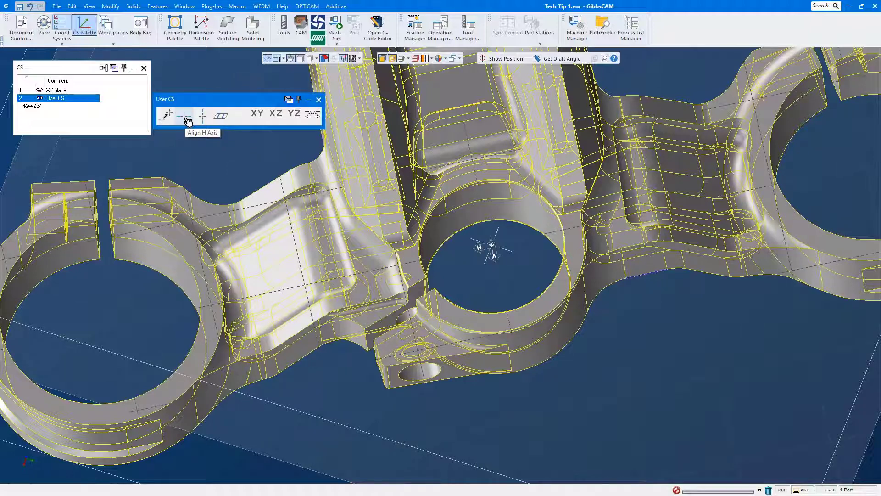
left_click(186, 118)
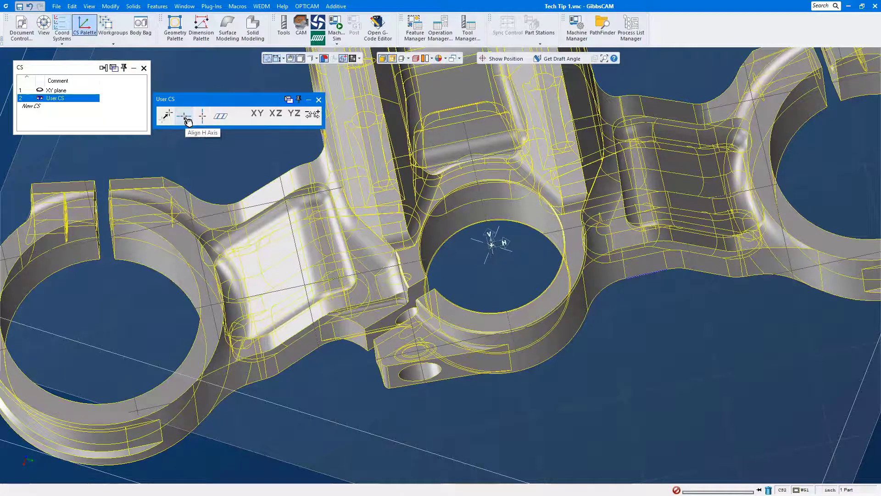
left_click(186, 118)
left_click(186, 118)
left_click(187, 119)
left_click(187, 119)
left_click(187, 118)
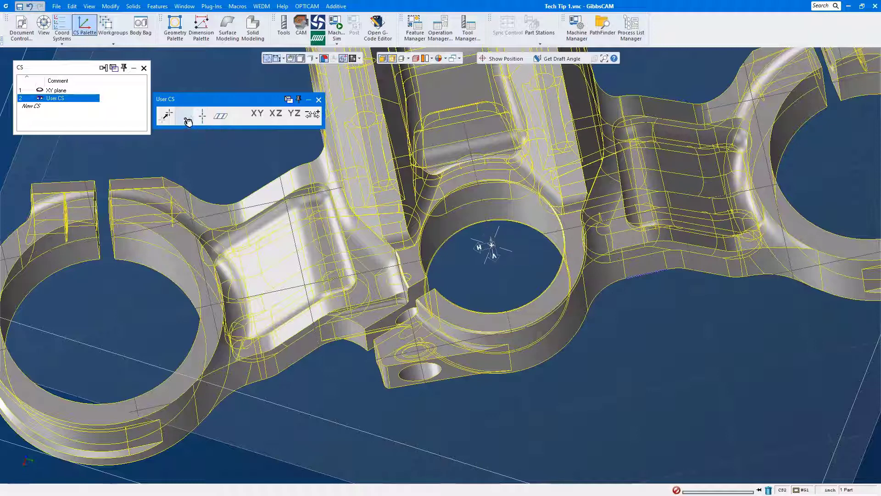
left_click(187, 118)
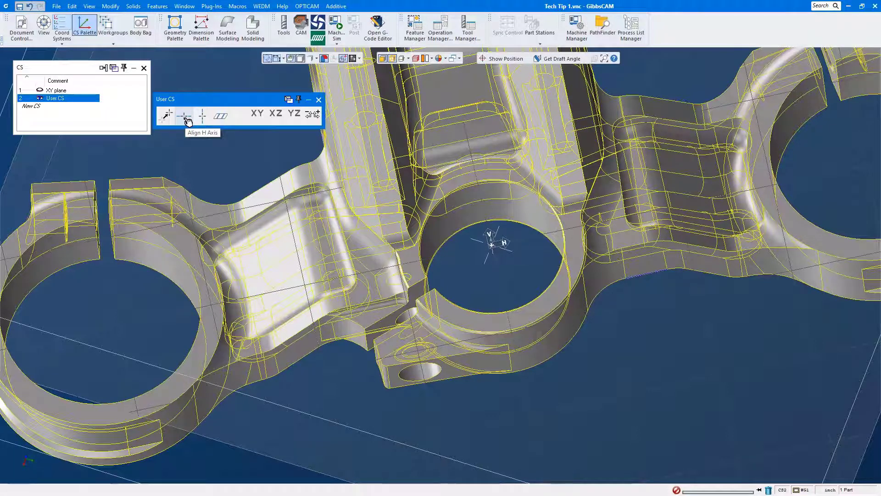
Step: View the part square to the new coordinate system and turn off the edge display
key("ctrl+h")
scroll(543, 314, "down", 4)
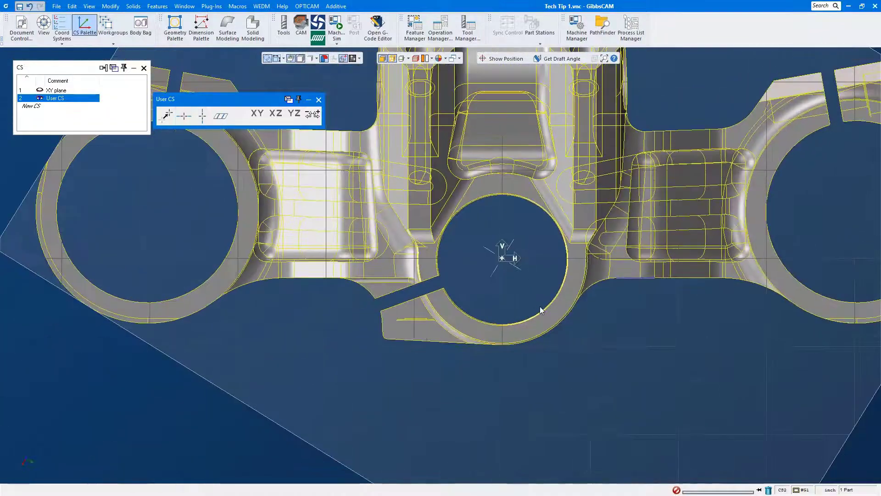
scroll(562, 368, "down", 3)
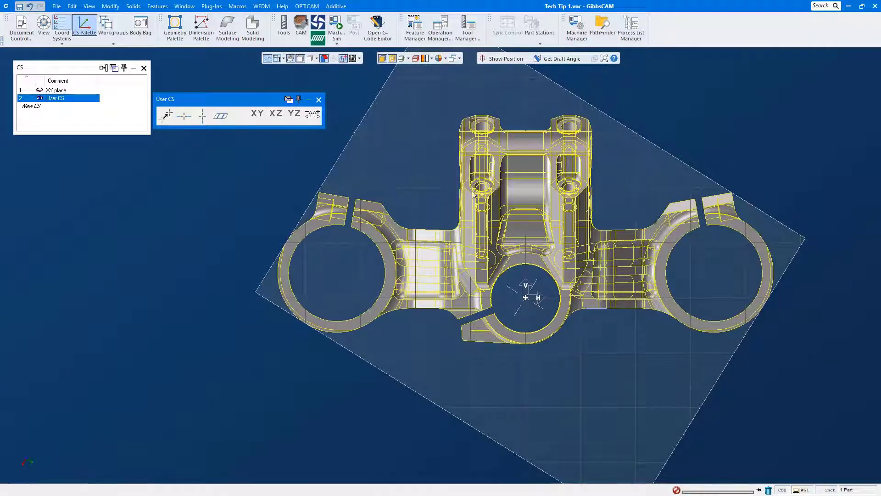
left_click(391, 61)
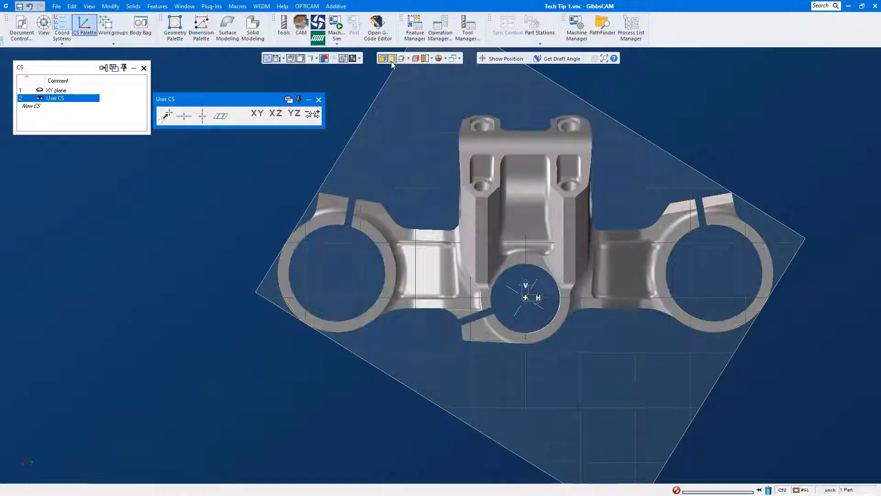
Step: Show the body's properties, select the part, and assign it to coordinate system 2 using Change CS (XYZ)
right_click(500, 169)
left_click(533, 208)
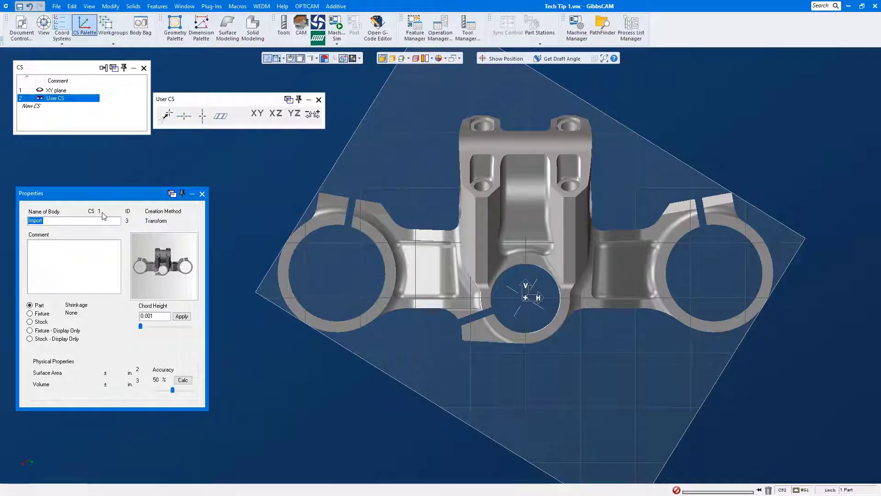
left_click(552, 176)
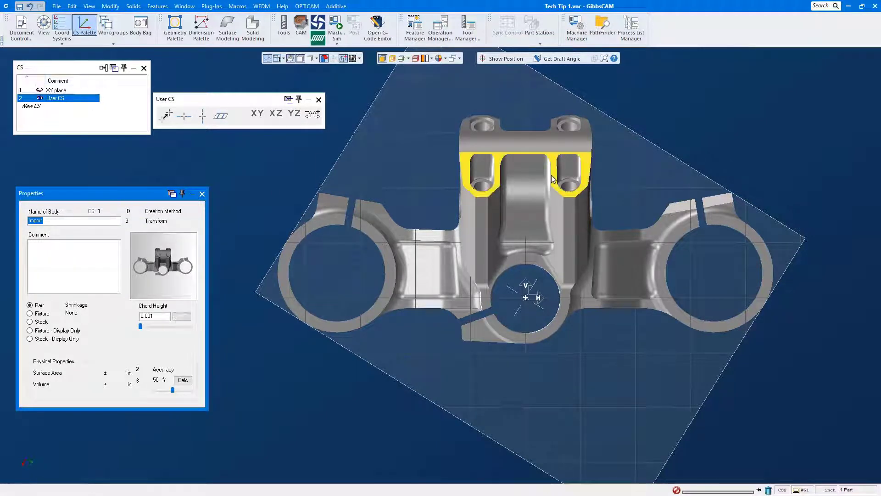
right_click(75, 69)
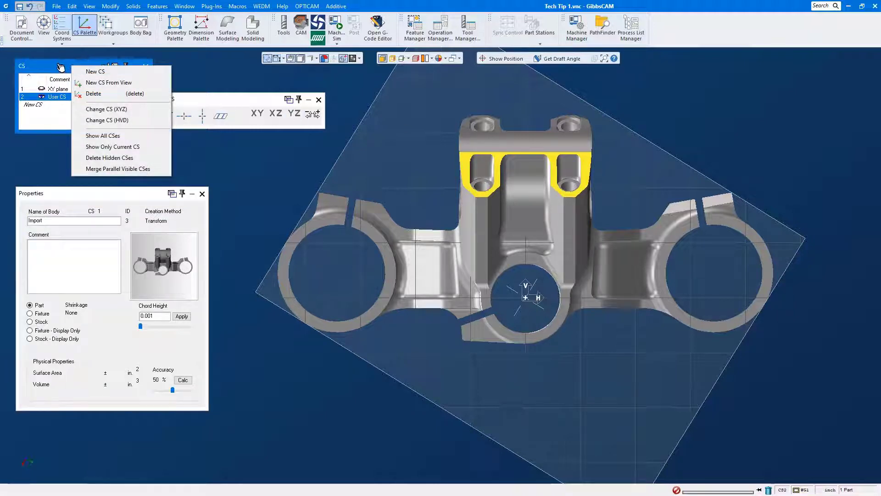
left_click(105, 112)
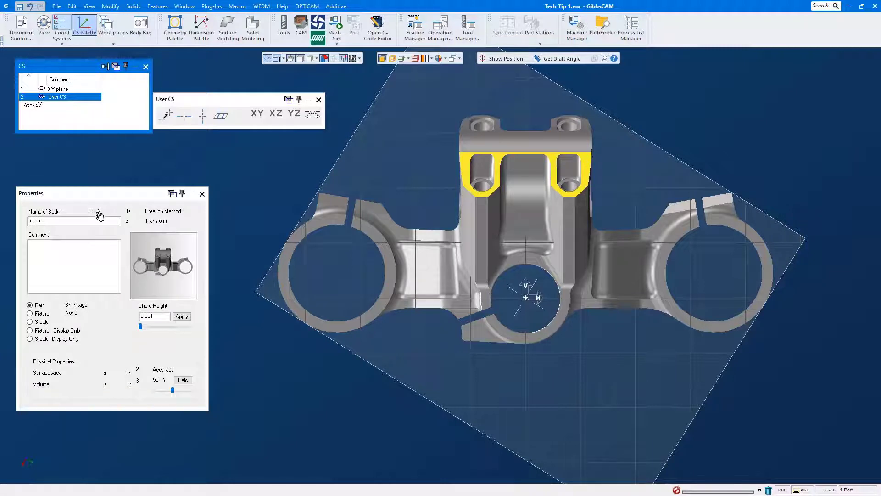
Step: Make the XY plane coordinate system current and move the selected part into it using Change CS (HVD)
left_click(73, 94)
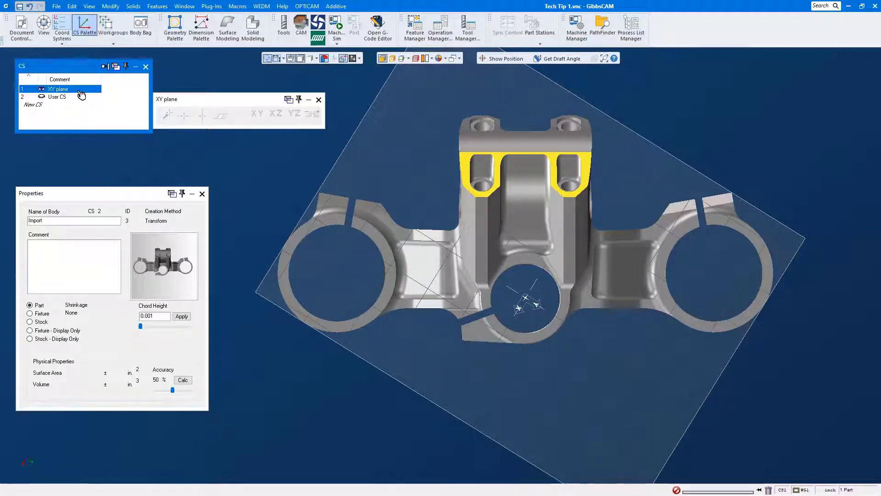
right_click(76, 70)
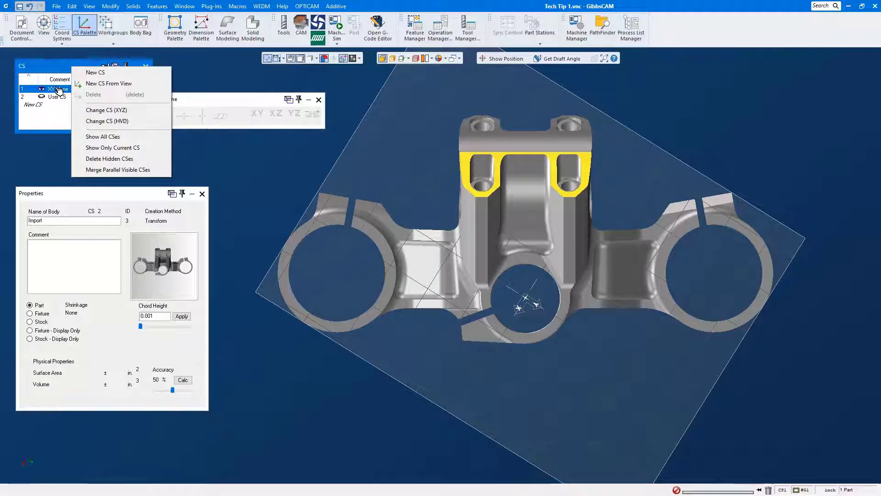
left_click(122, 122)
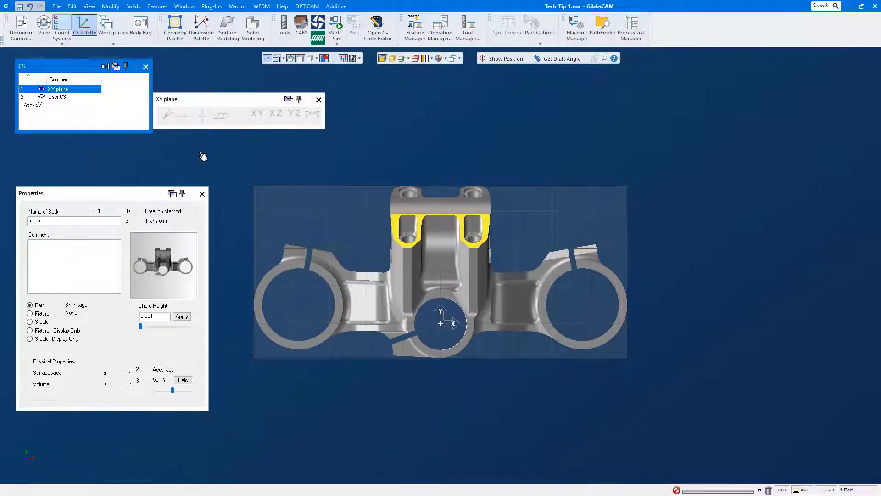
Step: Close the body's properties and delete the user coordinate systems, keeping only the XY plane
left_click(202, 194)
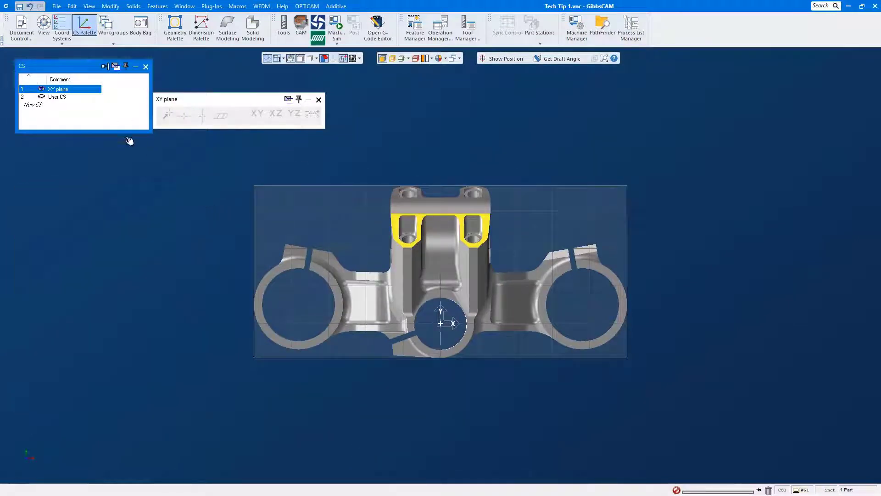
left_click(73, 105)
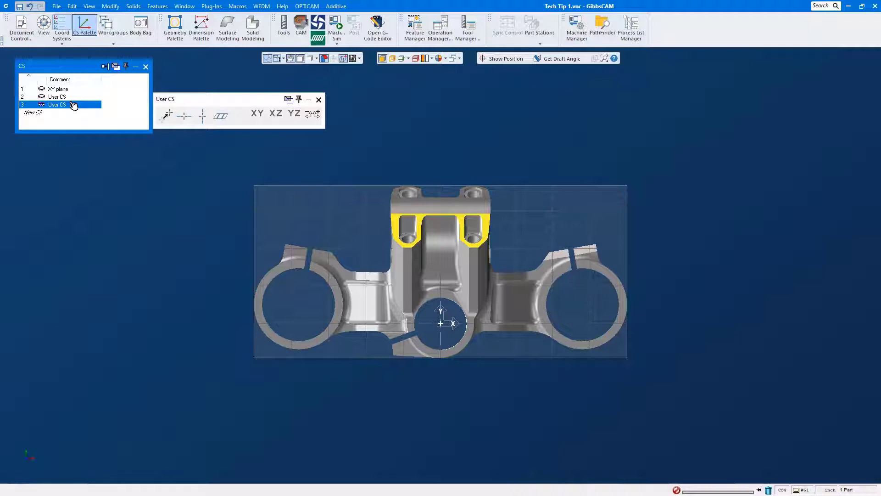
key("Delete")
key("Delete")
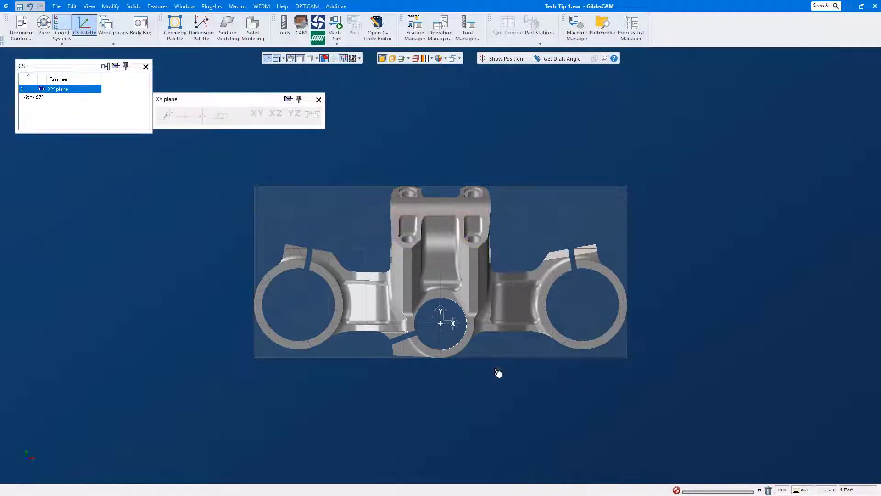
Step: Show the part in isometric view and close the CS Palette and the coordinate system list
scroll(486, 328, "up", 1)
key("ctrl+i")
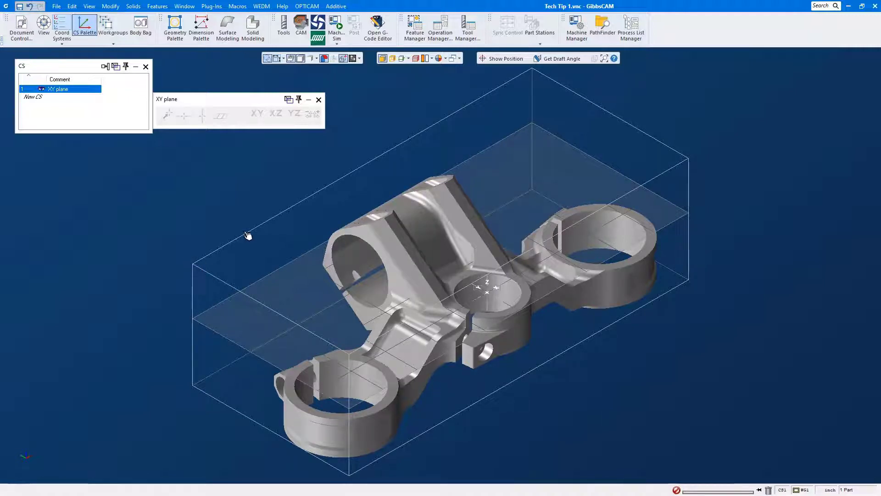
left_click(318, 99)
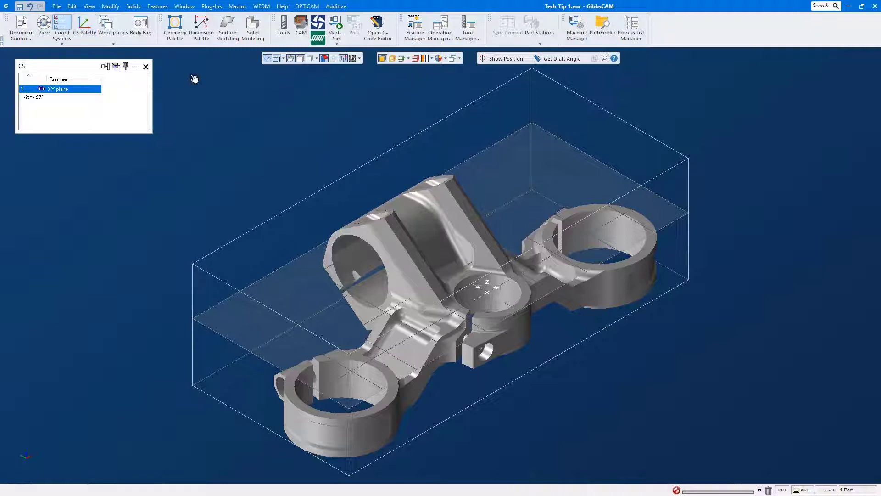
left_click(149, 68)
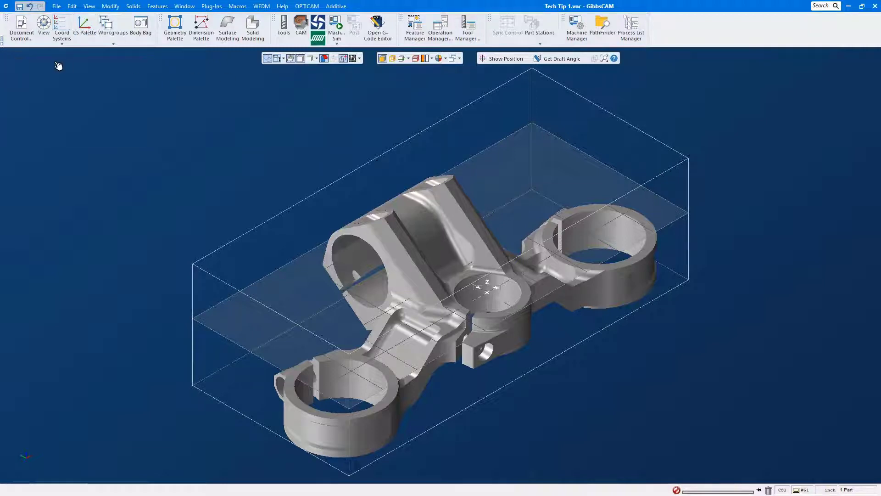
Step: Open the SolidWorks file Tech Tip 2 without saving the changes to Tech Tip 1.vnc
left_click(55, 6)
left_click(55, 6)
left_click(149, 140)
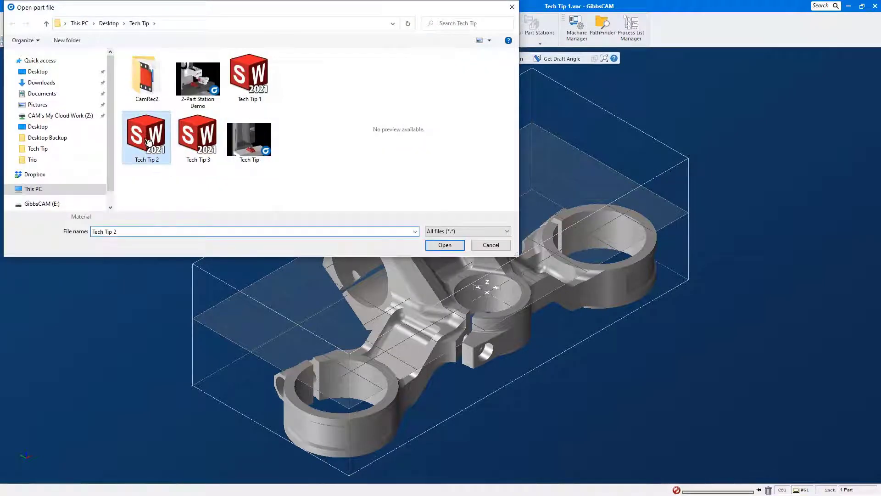
left_click(449, 245)
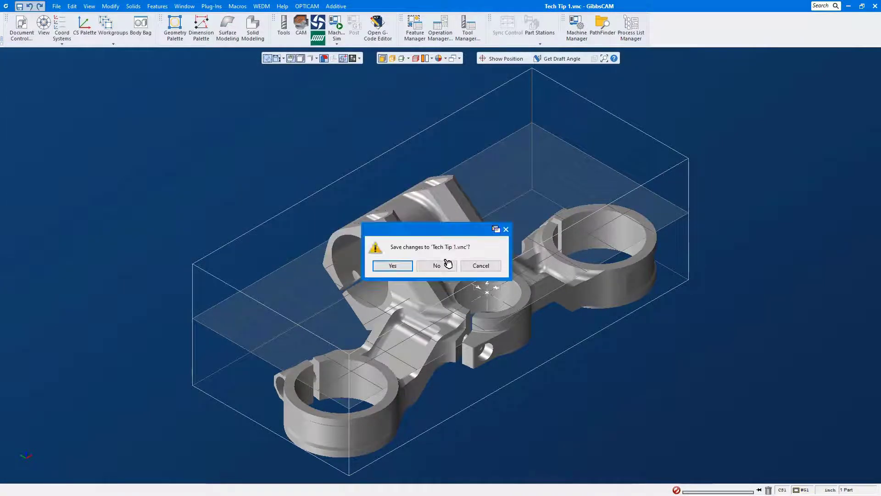
left_click(429, 268)
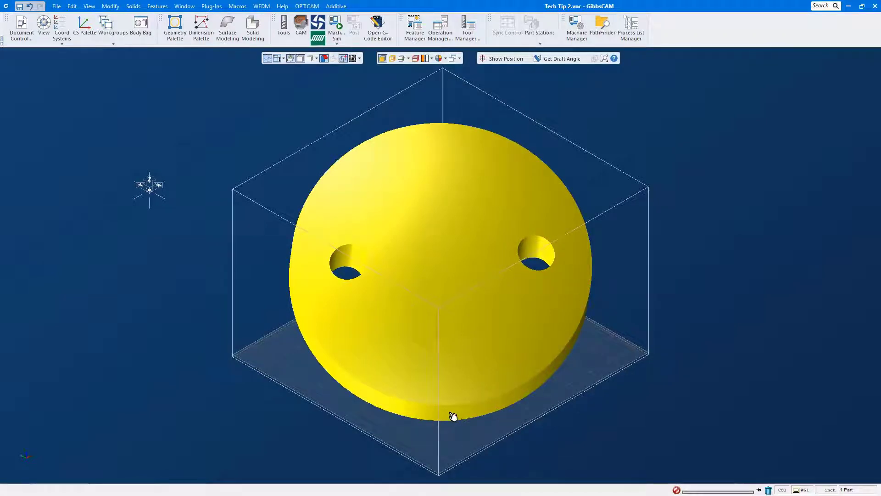
Step: Align the disc's flat back face to the XY plane coordinate system using Align Face to CS
left_click(535, 406)
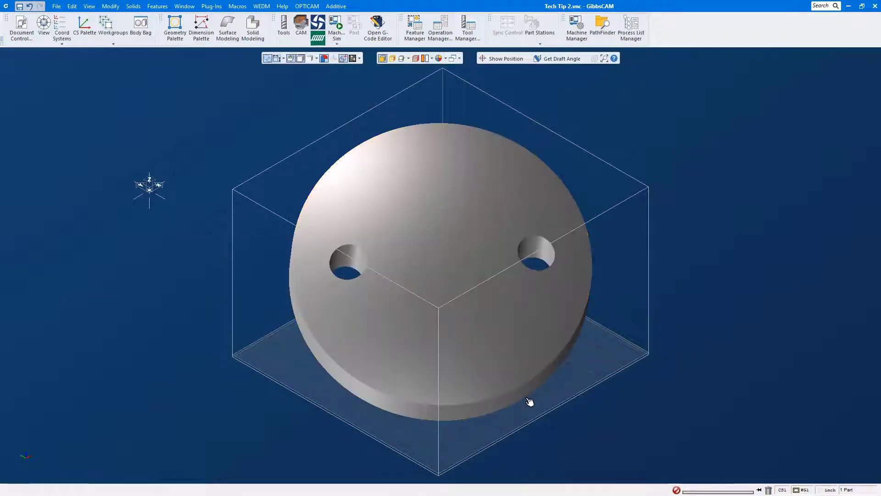
middle_click_drag(529, 401, 531, 393)
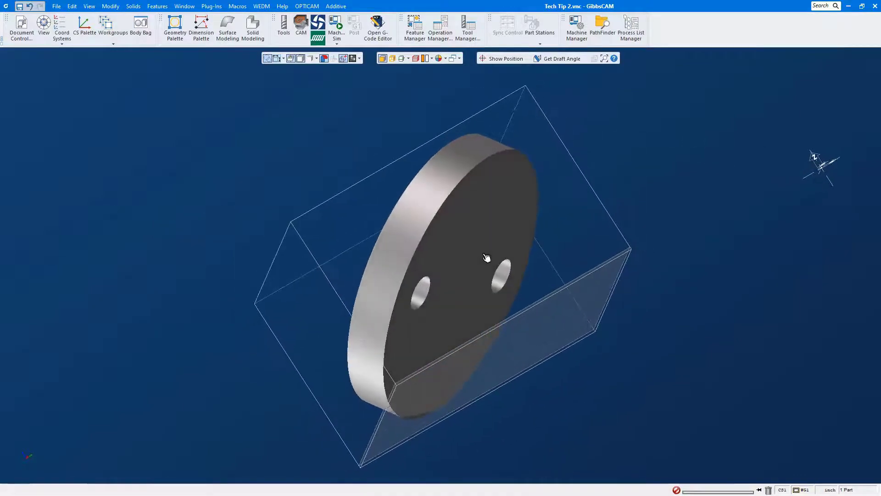
left_click(482, 246)
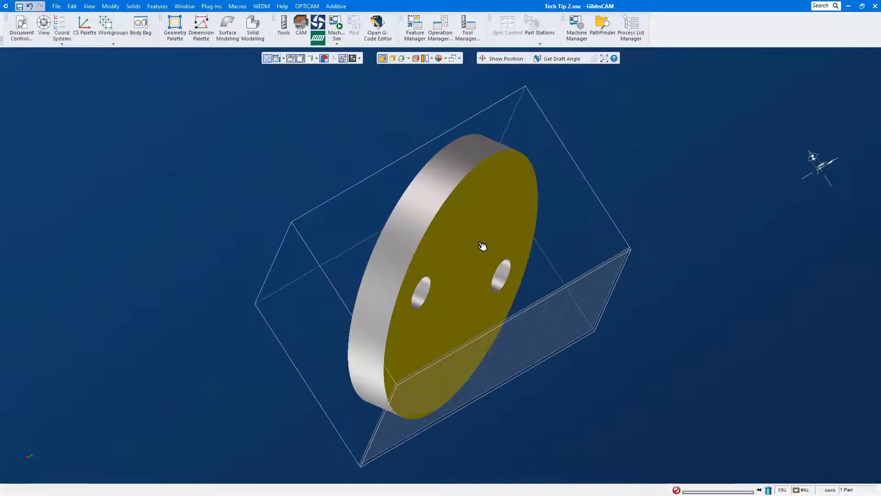
right_click(482, 246)
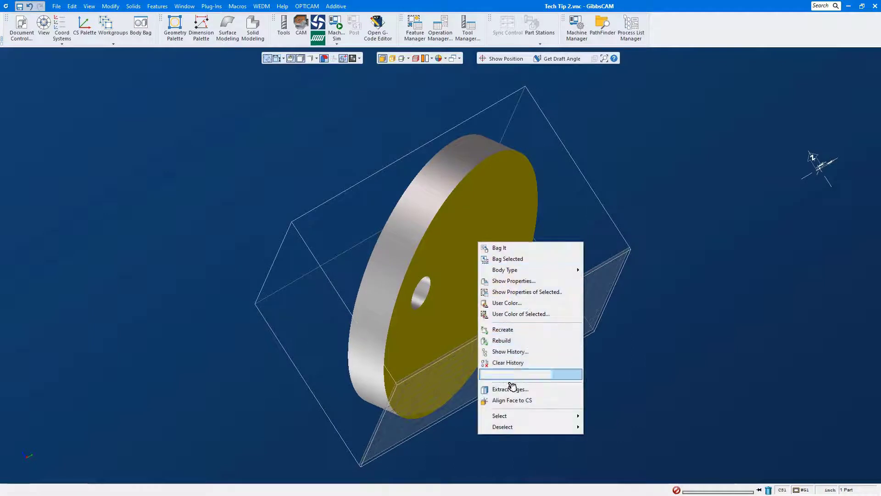
left_click(529, 401)
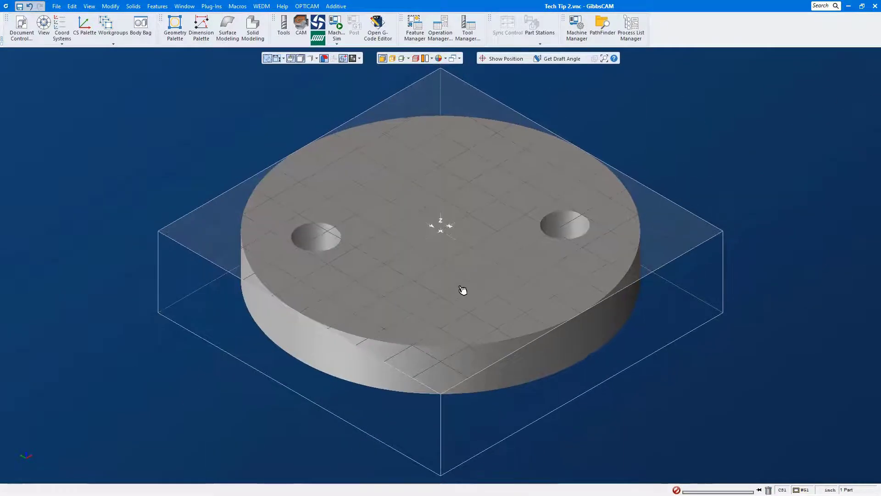
Step: Flip the disc domed side up by applying Align Face to CS to the flat face again, and view it from the top
left_click(454, 284)
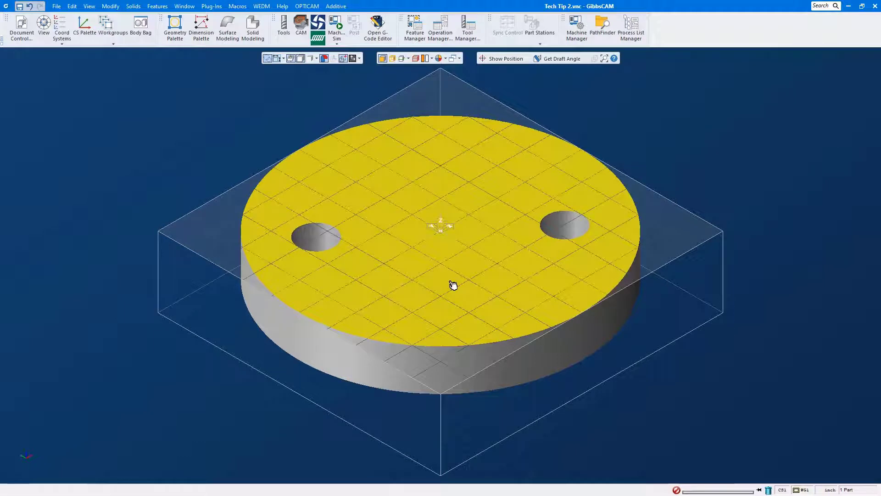
right_click(446, 236)
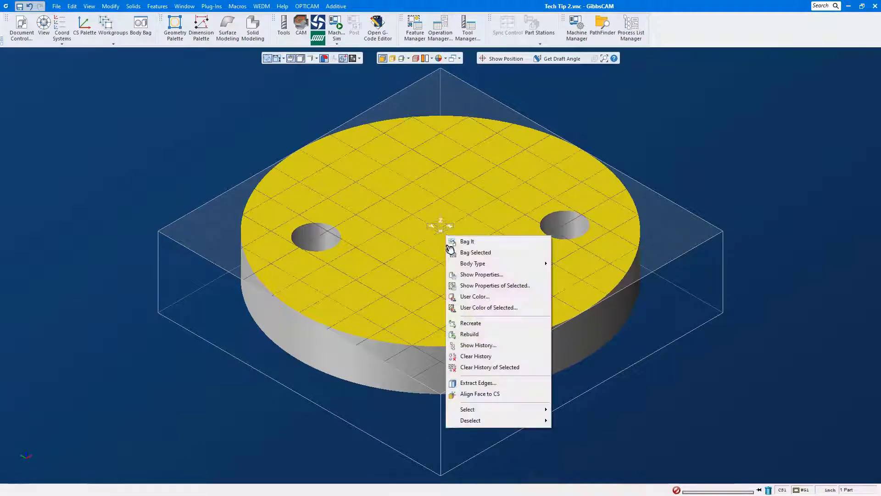
left_click(474, 394)
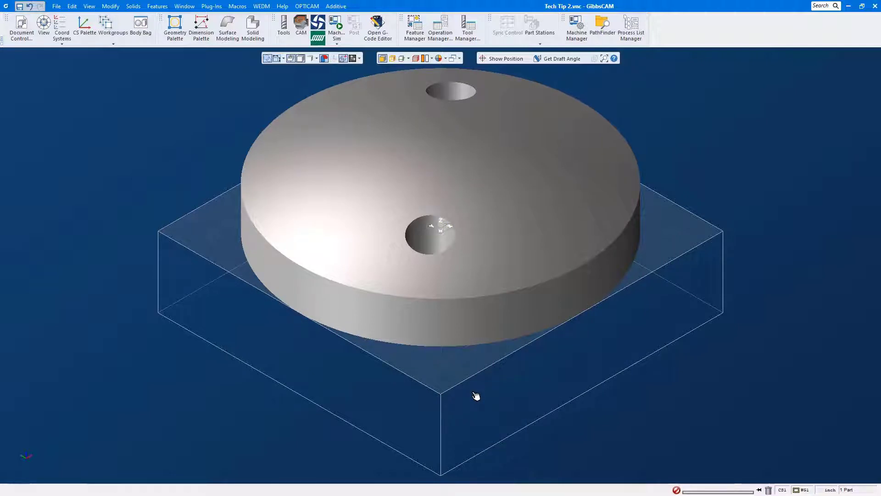
key("ctrl+h")
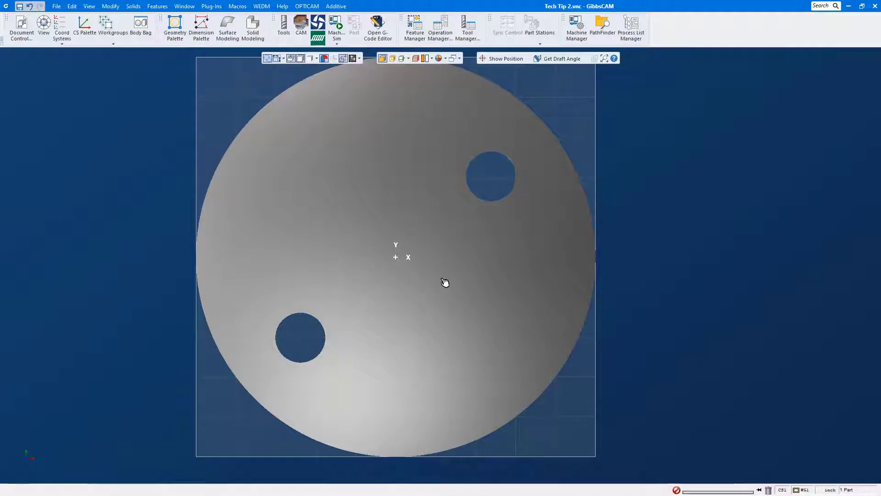
Step: Show the coordinate system list and CS Palette, and create a new user coordinate system
middle_click_drag(442, 279, 442, 279)
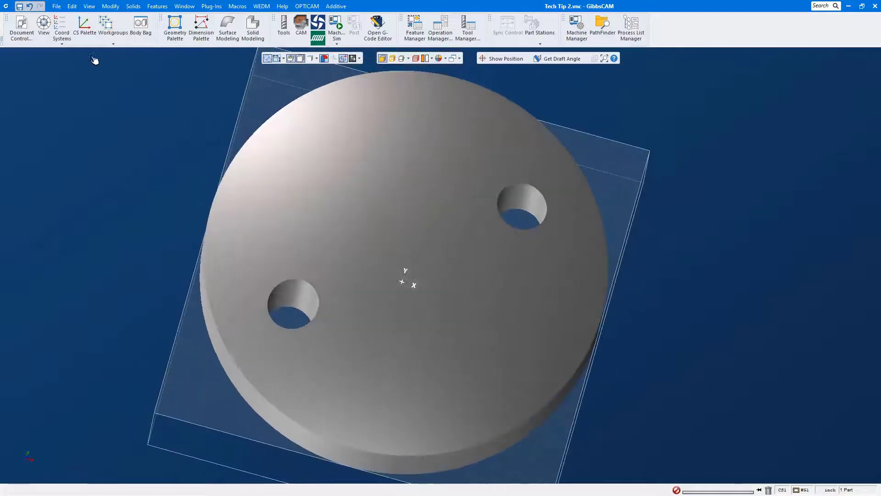
left_click(62, 24)
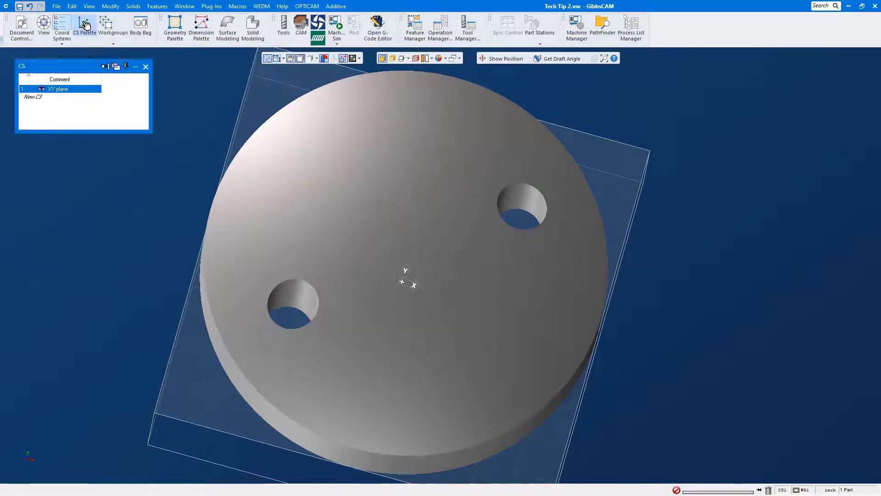
left_click(86, 26)
left_click(44, 97)
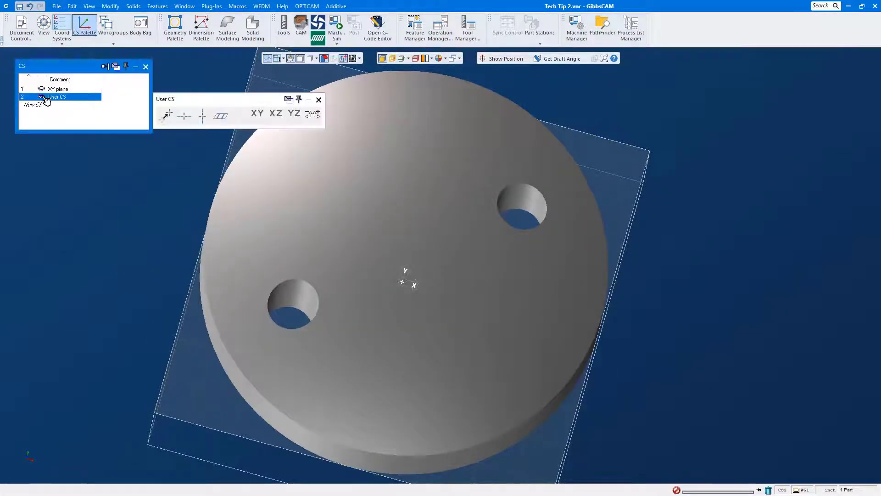
Step: Display the disc's edges and align the user coordinate system's horizontal axis through one hole using the hole's bottom circular edge
left_click(393, 58)
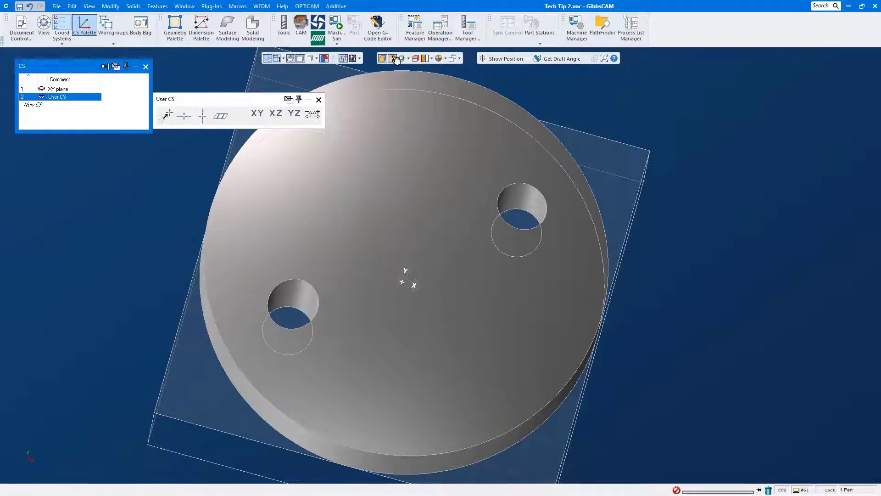
left_click(534, 217)
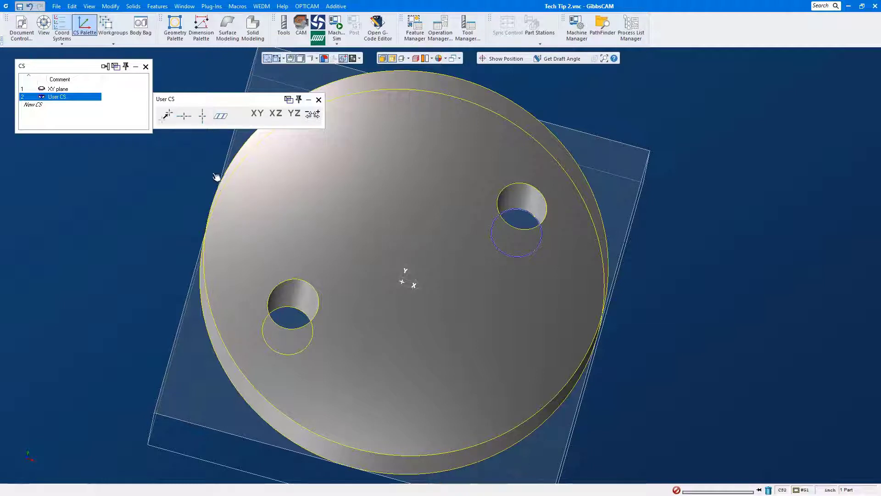
left_click(205, 116)
key("ctrl+h")
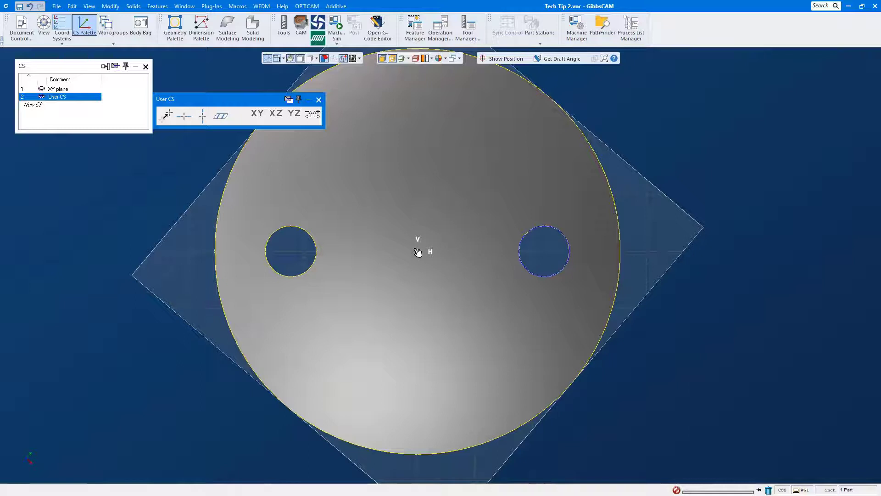
Step: Show the body's properties, select the disc, and assign it to coordinate system 2 using Change CS (XYZ)
right_click(441, 258)
left_click(474, 299)
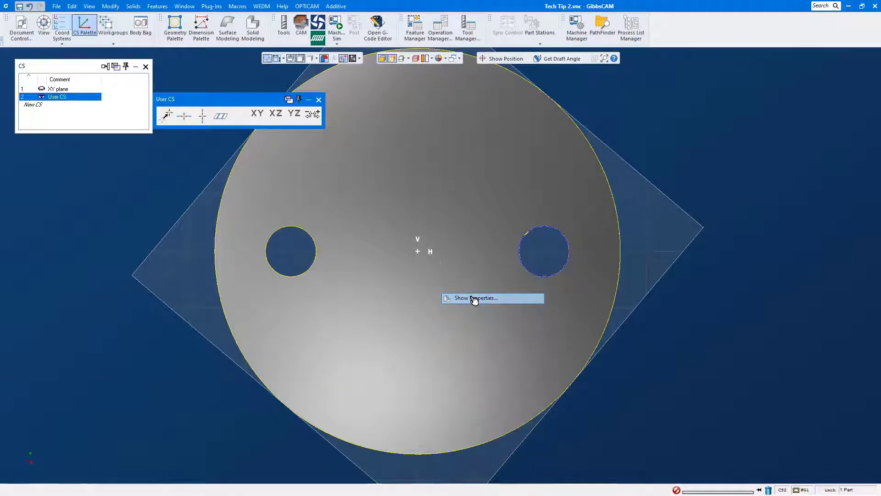
middle_click_drag(507, 344, 446, 202)
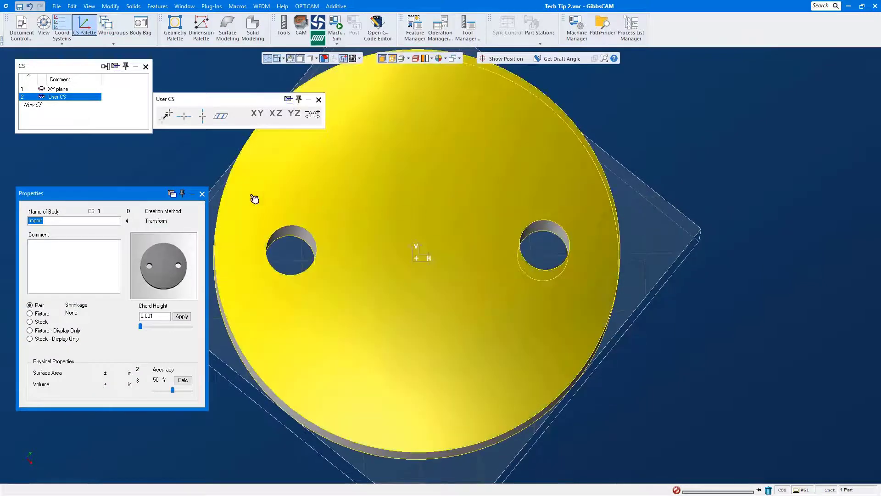
left_click(63, 70)
right_click(61, 68)
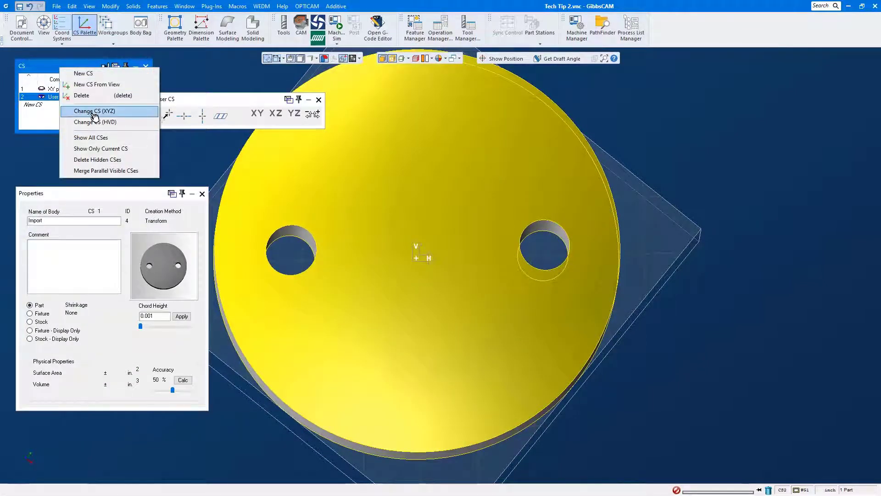
left_click(94, 111)
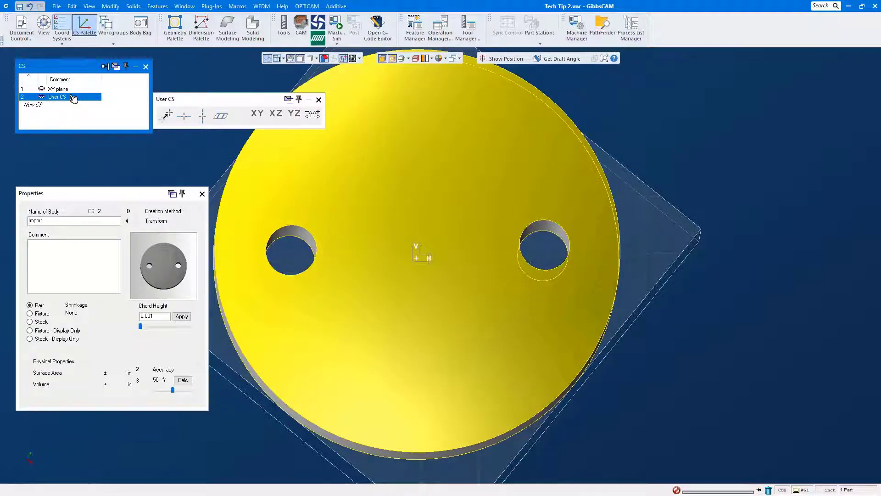
Step: Make the XY plane coordinate system current and move the selected disc into it using Change CS (HVD)
left_click(68, 89)
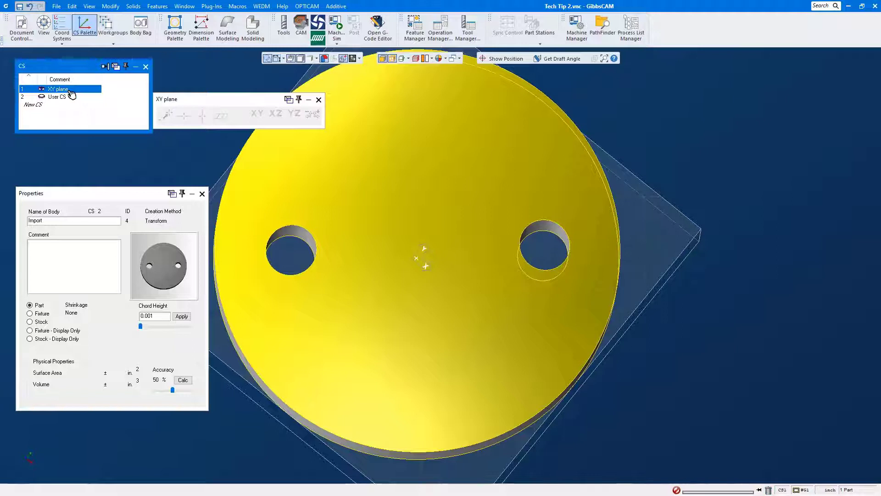
right_click(69, 66)
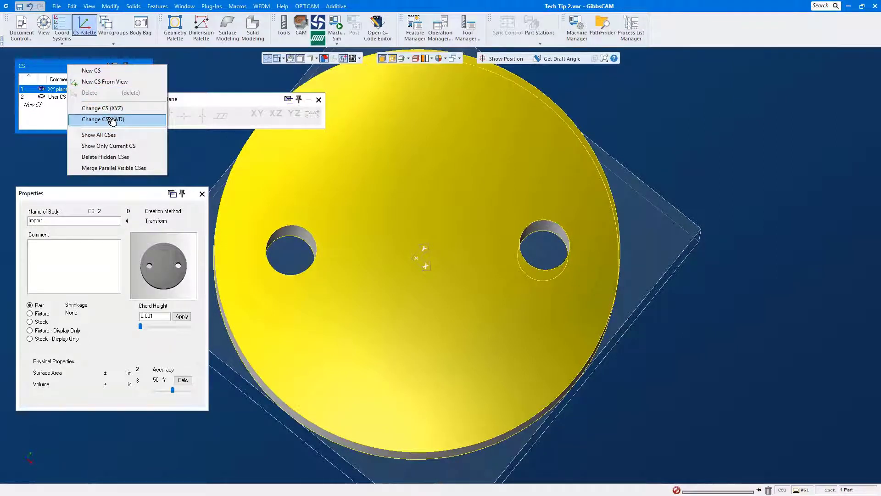
left_click(112, 120)
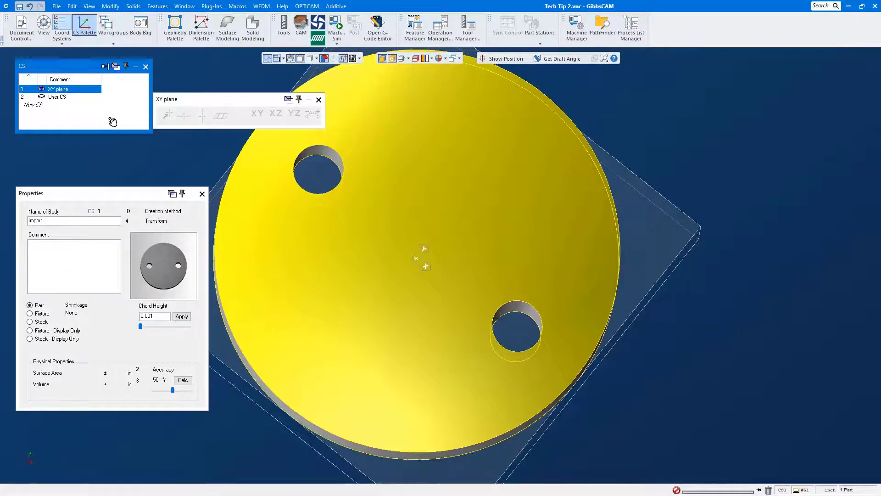
Step: Close the body's properties and show the deselected disc in isometric view
left_click(203, 194)
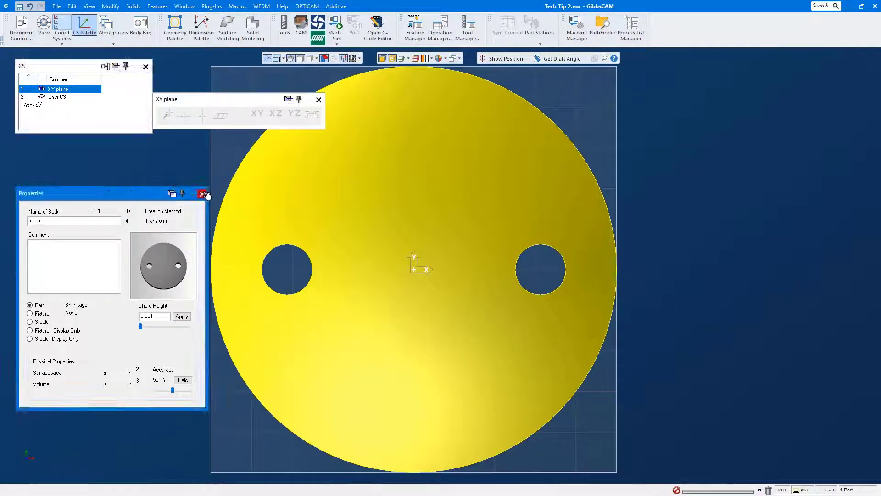
left_click(176, 245)
key("ctrl+i")
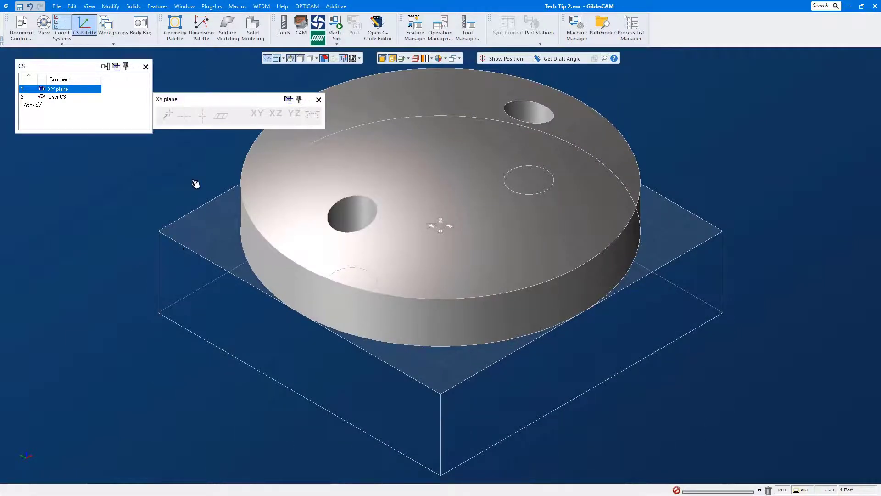
Step: Refit the stock outline around the disc and turn off the edge display
key("ctrl+z")
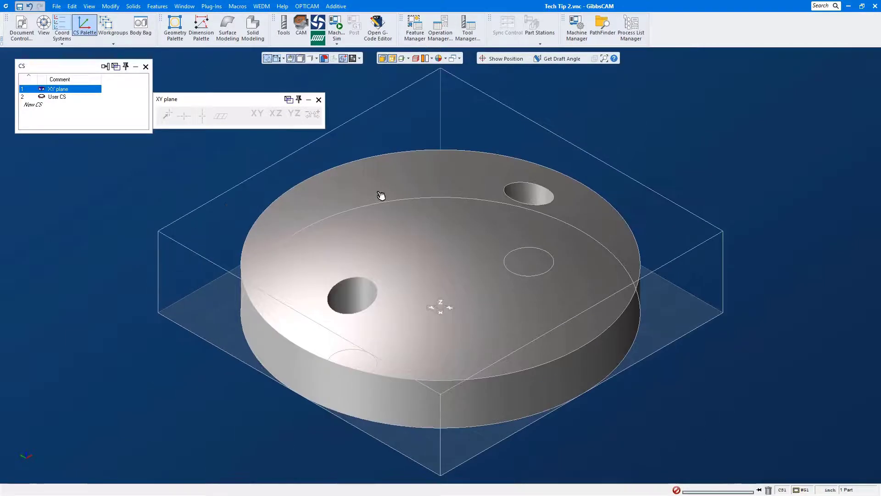
left_click(393, 58)
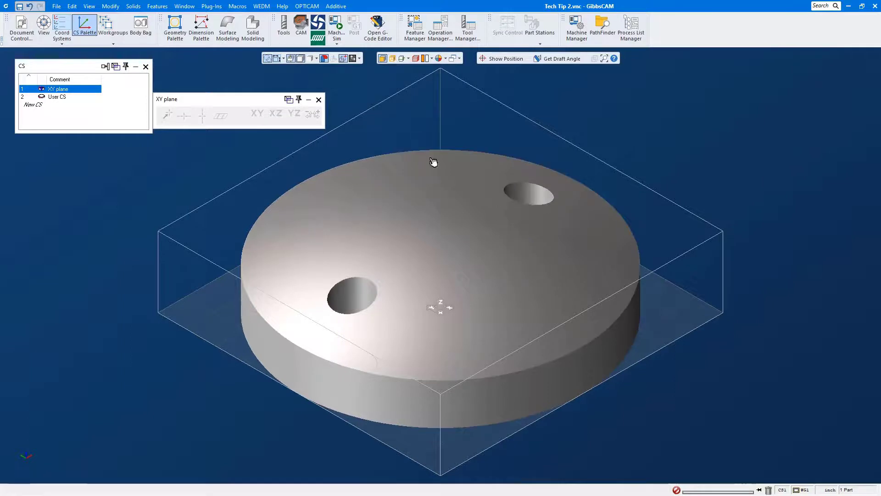